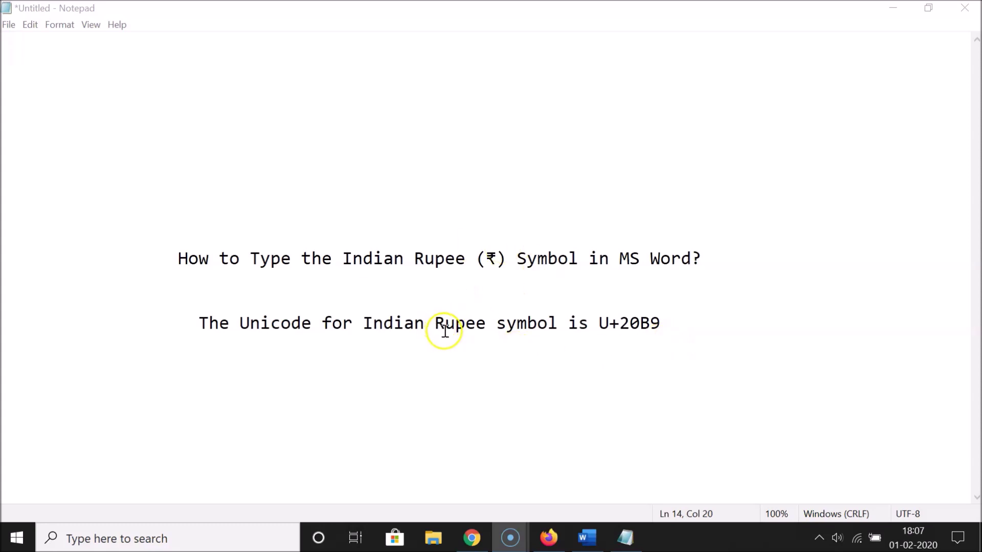
Minimize the Notepad notes and switch to the blank Word document
{"action": "left_click", "coordinate": [892, 8]}
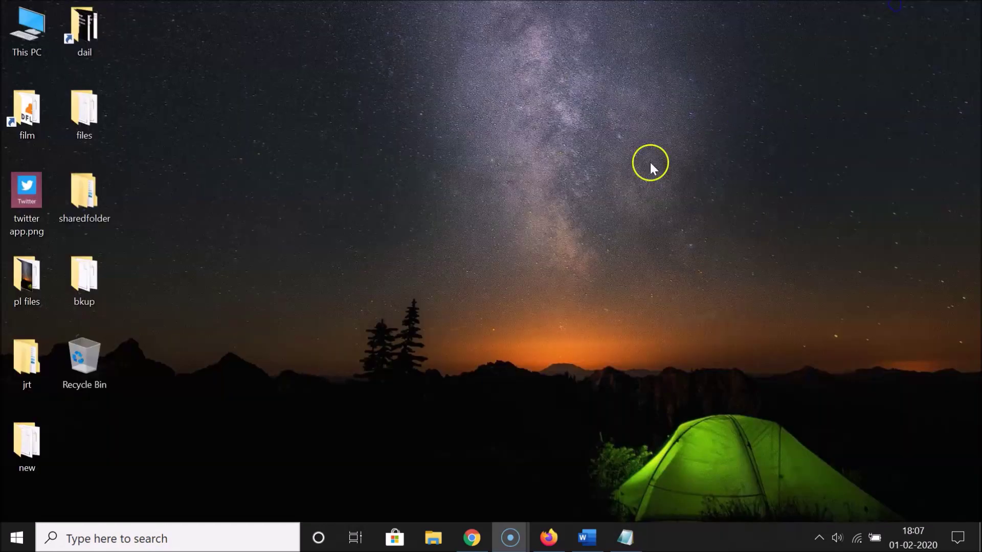
{"action": "left_click", "coordinate": [587, 537]}
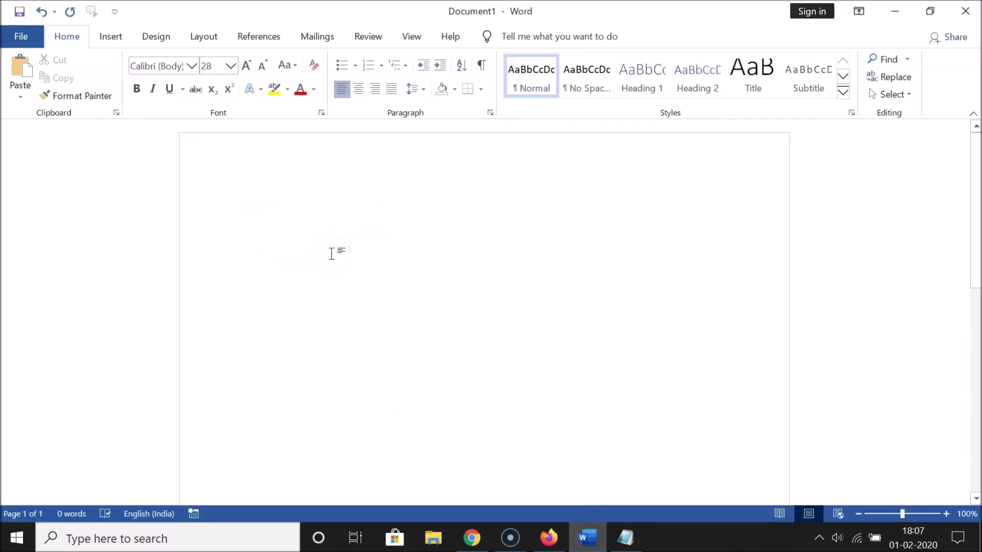
{"action": "type", "text": "20B"}
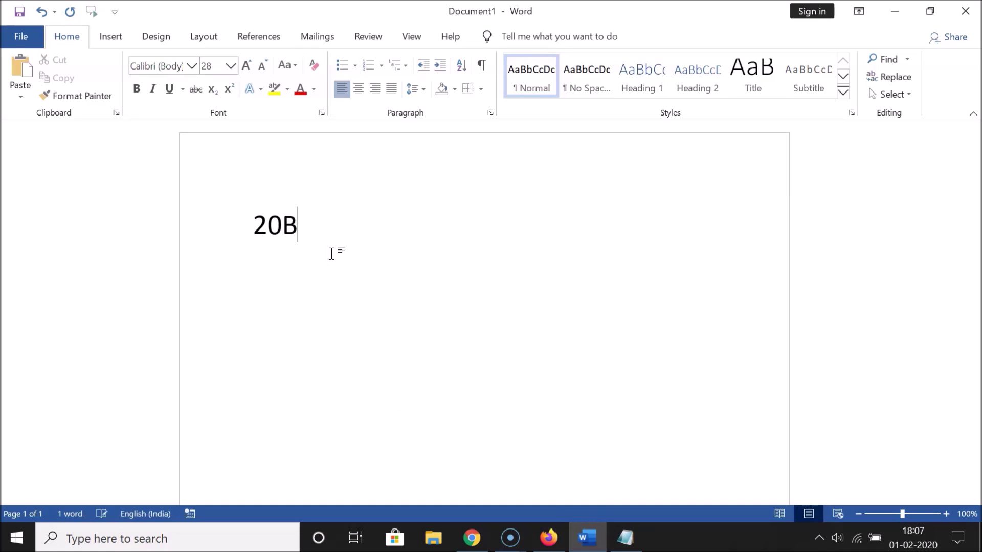
{"action": "type", "text": "9"}
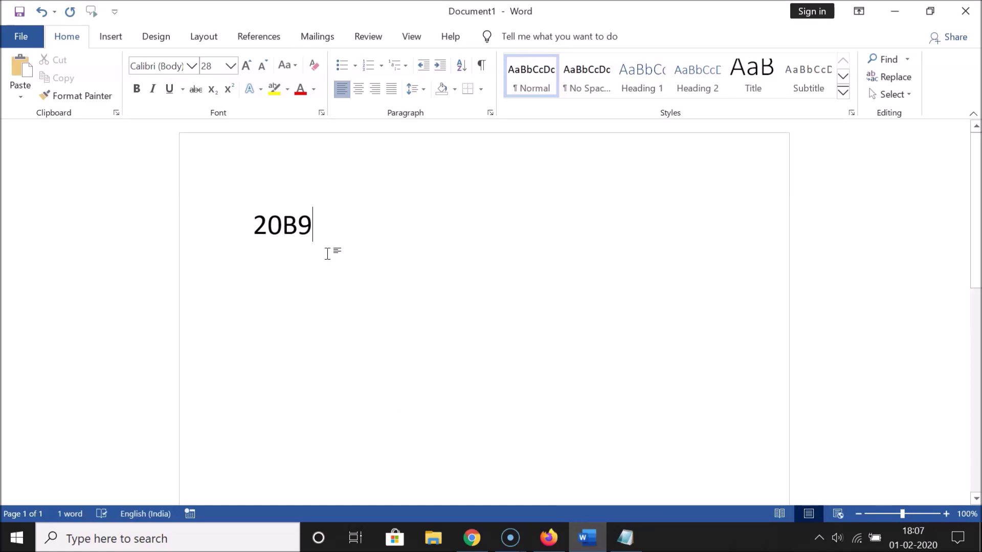
Convert the code 20B9 into the ₹ symbol with Alt+X and select it
{"action": "key", "text": "alt+x"}
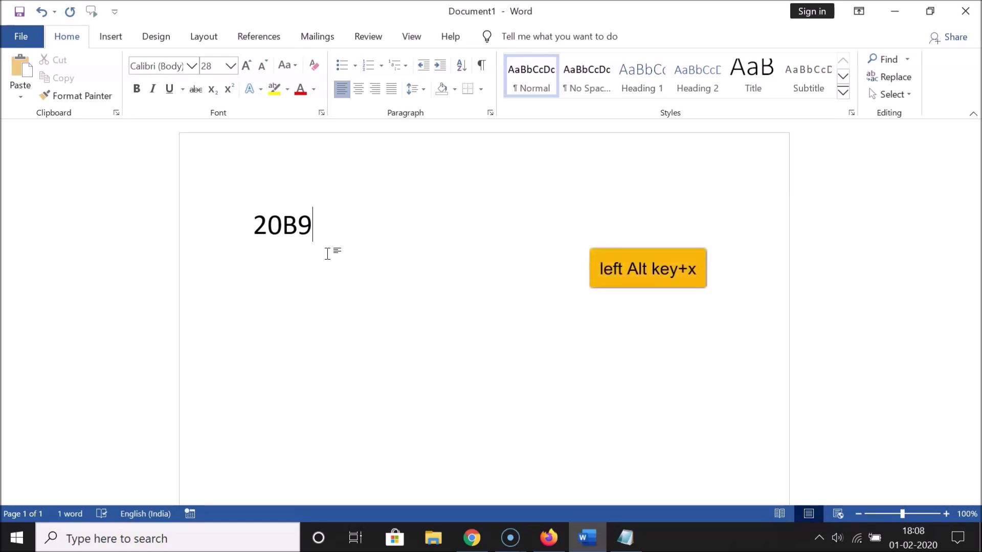
{"action": "key", "text": "alt+x"}
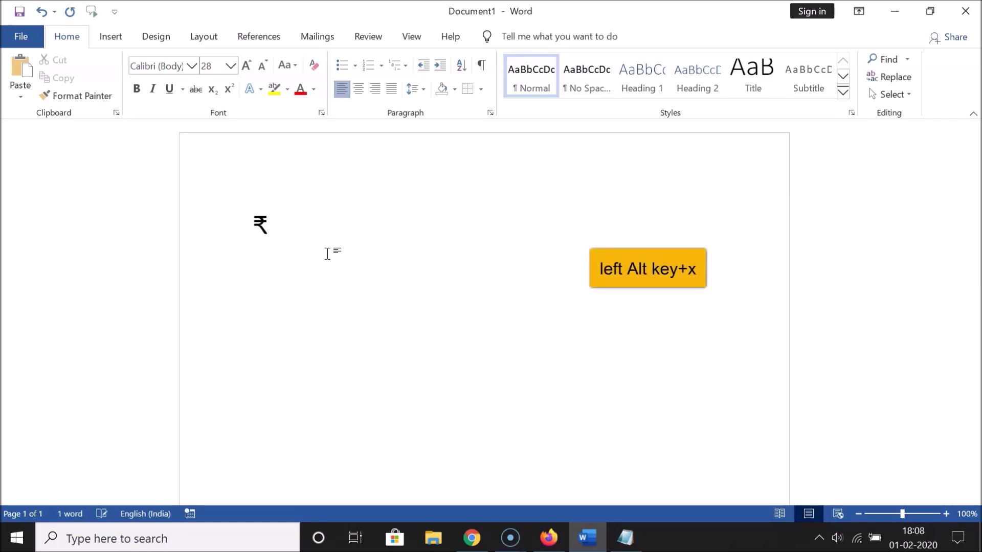
{"action": "left_click", "coordinate": [327, 253]}
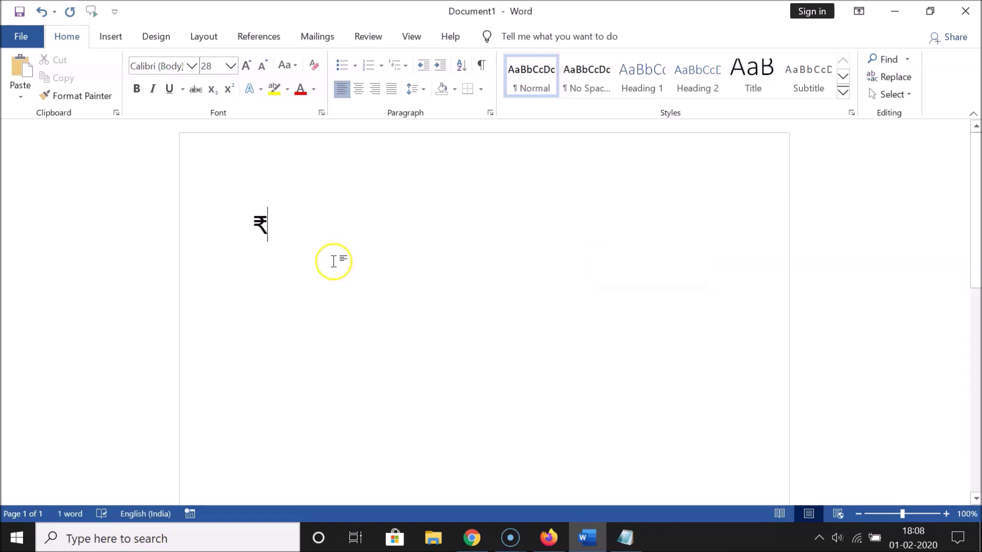
{"action": "left_click_drag", "start_coordinate": [266, 223], "coordinate": [231, 223]}
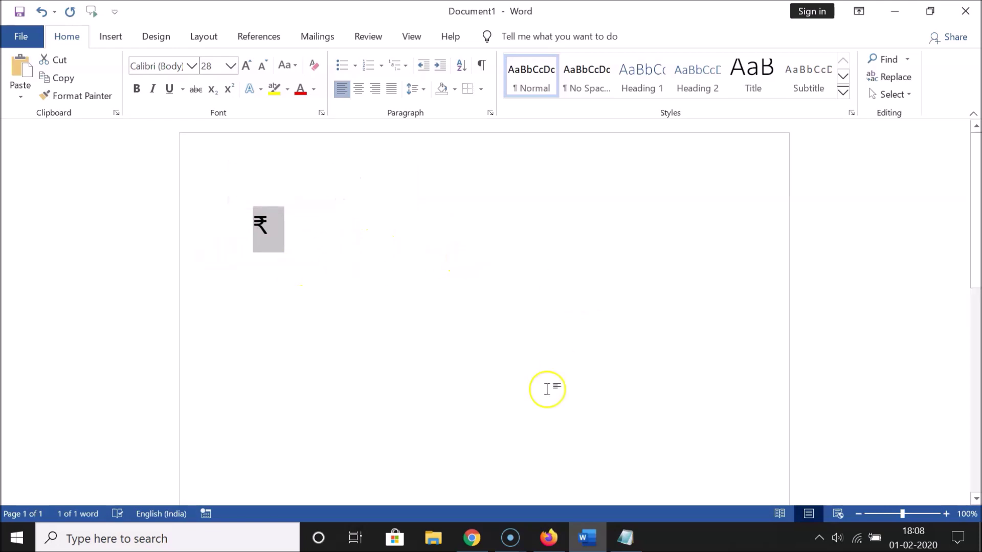
Switch back to the Notepad note stating the rupee's Unicode is U+20B9
{"action": "left_click", "coordinate": [618, 543]}
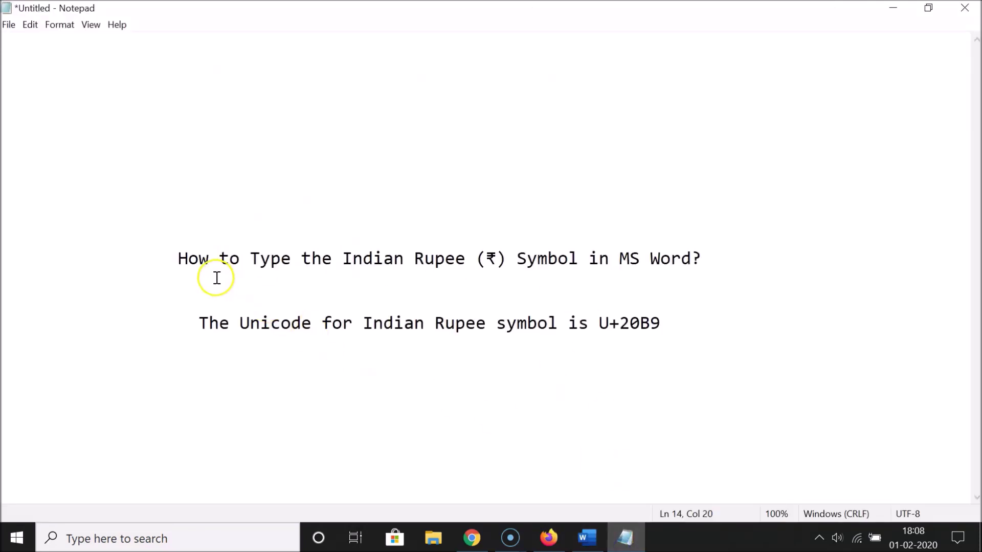